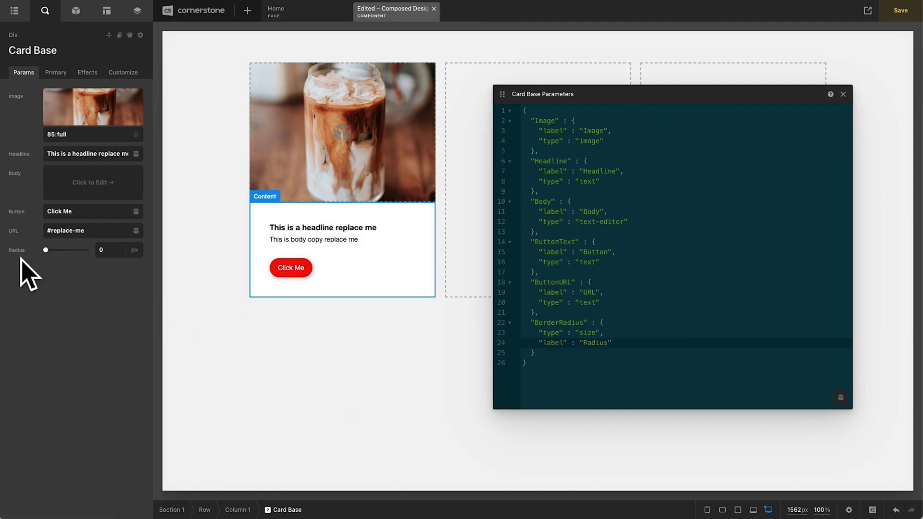
# Enter 1em as the value of the new Radius parameter.
pyautogui.click(118, 250)
pyautogui.write('1em')
# Enable Card Base's Border Radius and bind the linked corners to {{dc:p:BorderRadius}}.
pyautogui.click(62, 75)
pyautogui.scroll(-8, 76, 178)
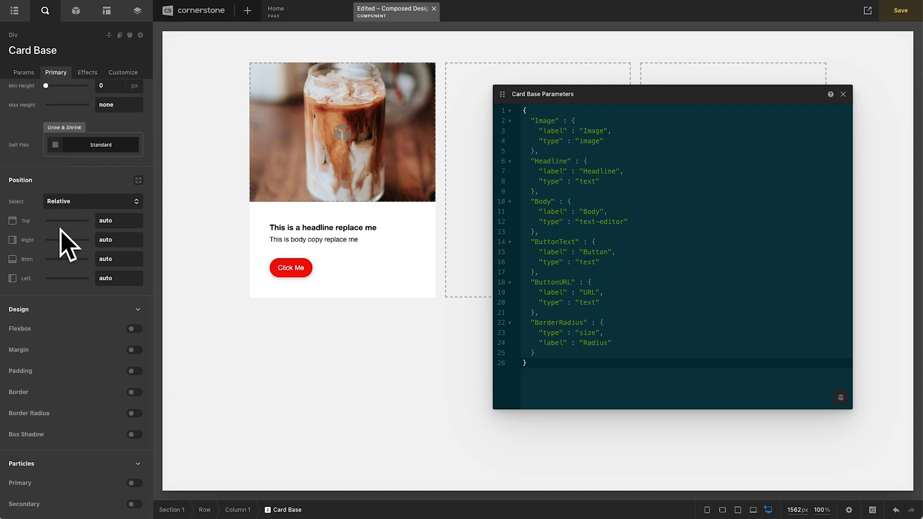
pyautogui.click(135, 413)
pyautogui.click(83, 346)
pyautogui.write('{{dc:p:BorderRadius')
pyautogui.write('}}')
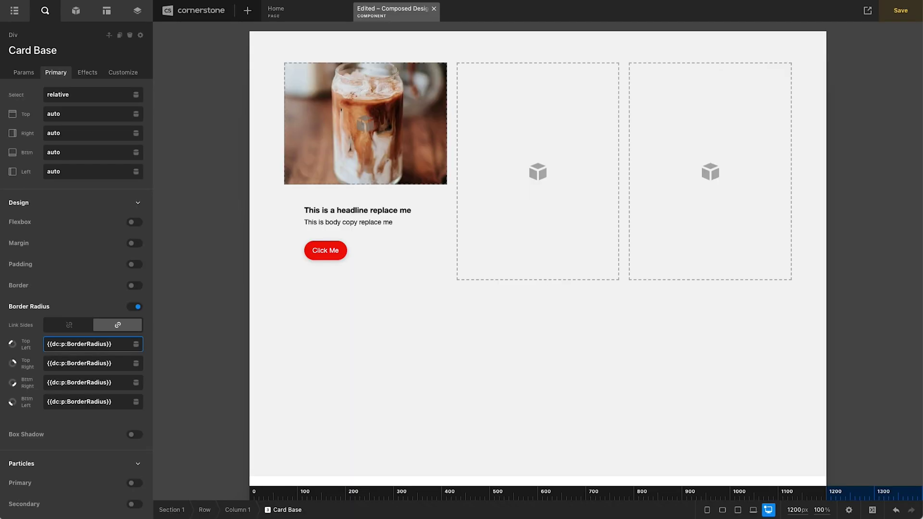
pyautogui.click(84, 364)
# Turn on a black border for the card.
pyautogui.click(137, 287)
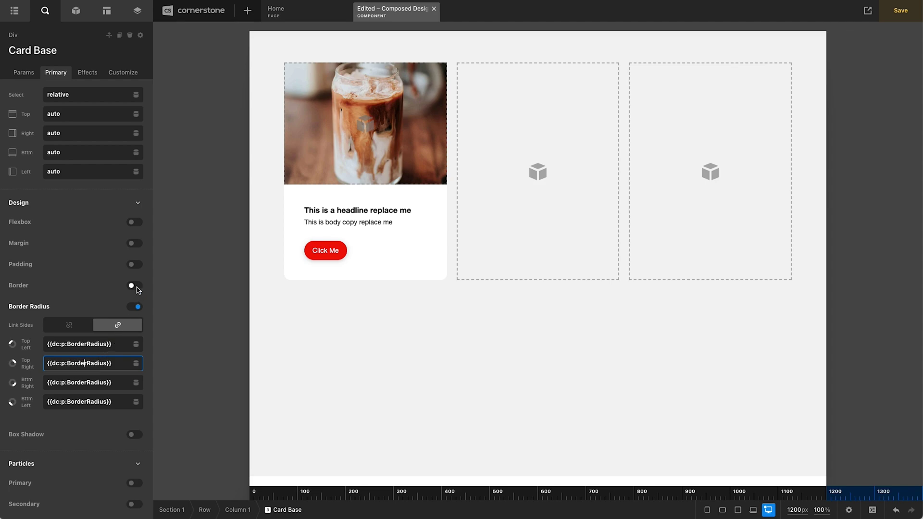
pyautogui.click(105, 343)
pyautogui.click(75, 365)
pyautogui.moveTo(94, 244)
pyautogui.mouseDown()
pyautogui.moveTo(39, 332)
pyautogui.moveTo(51, 342)
pyautogui.mouseUp()
pyautogui.click(66, 364)
# Set both X Overflow and Y Overflow to Hidden.
pyautogui.scroll(10, 68, 363)
pyautogui.click(66, 259)
pyautogui.click(60, 270)
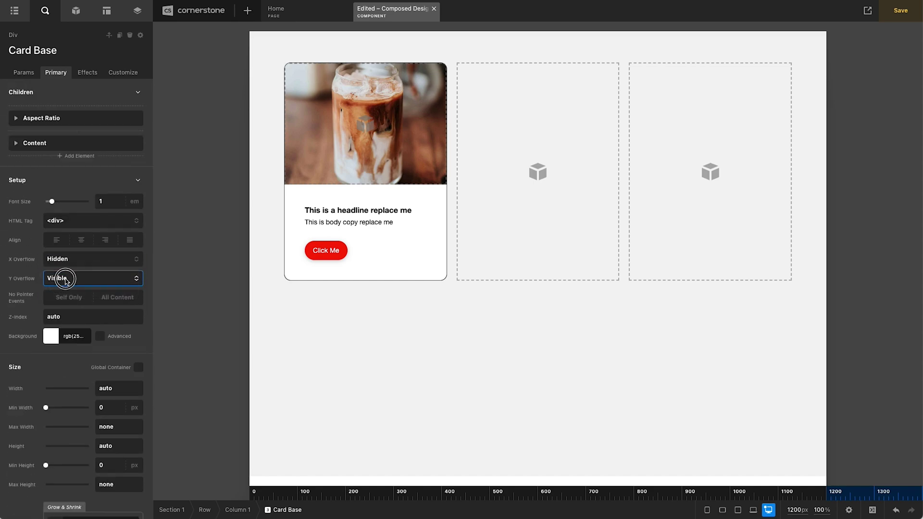
pyautogui.click(65, 279)
pyautogui.click(66, 290)
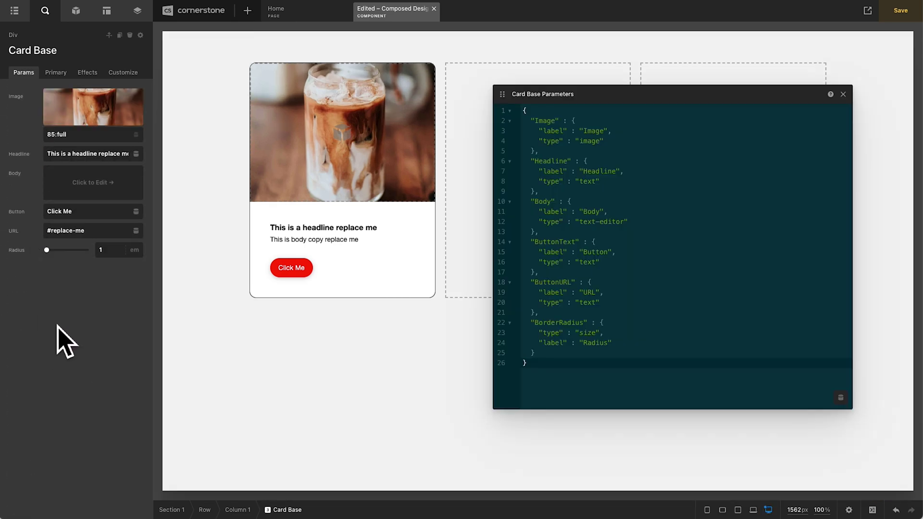
# Change the Radius parameter value to 5 em.
pyautogui.click(102, 249)
pyautogui.write('3')
pyautogui.press('BackSpace')
pyautogui.write('5')
pyautogui.click(14, 254)
# Add "isVar" : true to the BorderRadius definition in the Parameters JSON.
pyautogui.click(614, 356)
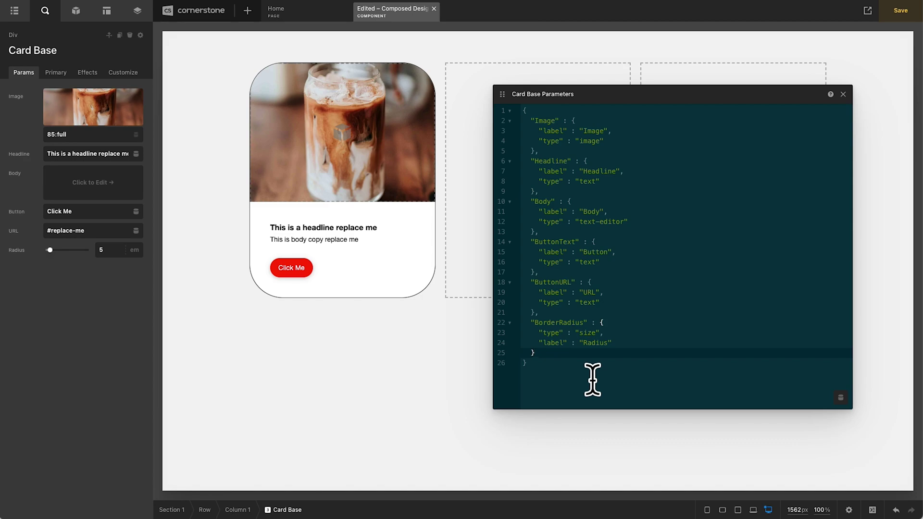
pyautogui.click(639, 360)
pyautogui.write(',')
pyautogui.press('Return')
pyautogui.write('"isVar" : true')
# Set the Radius to 2 on tablet and 0 on landscape phone.
pyautogui.click(23, 259)
pyautogui.doubleClick(126, 341)
pyautogui.write('2')
pyautogui.doubleClick(131, 319)
pyautogui.write('0')
pyautogui.click(107, 437)
# Close the parameter editor and preview the card at laptop, tablet and phone widths.
pyautogui.click(842, 94)
pyautogui.click(753, 511)
pyautogui.click(741, 510)
pyautogui.click(726, 510)
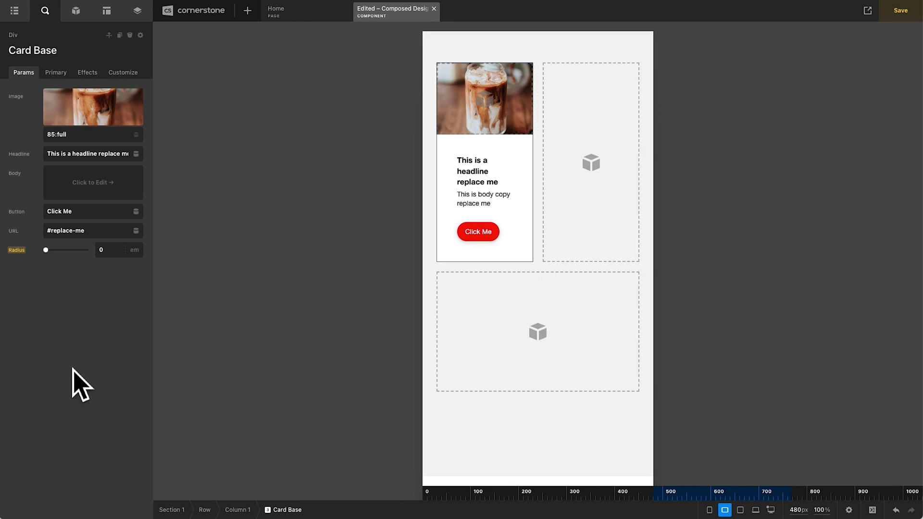
pyautogui.click(57, 73)
pyautogui.scroll(-2, 19, 343)
pyautogui.moveTo(20, 351)
pyautogui.scroll(2, 27, 375)
pyautogui.click(24, 72)
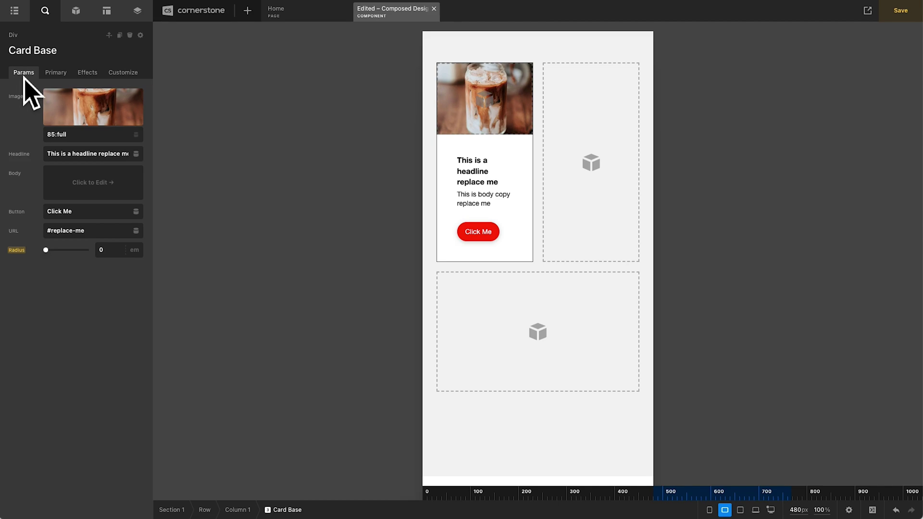